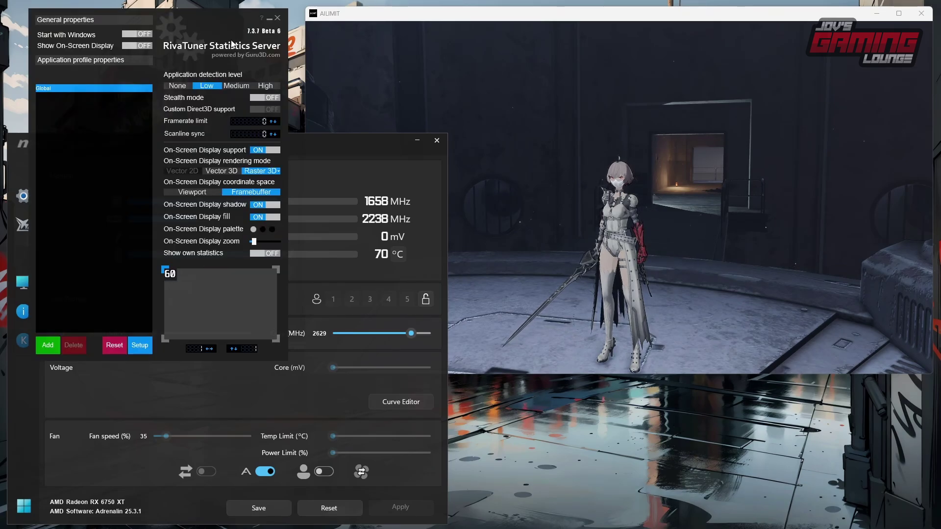
Turn on RTSS's on-screen display and bring the game with the stats overlay forward
left_click(137, 45)
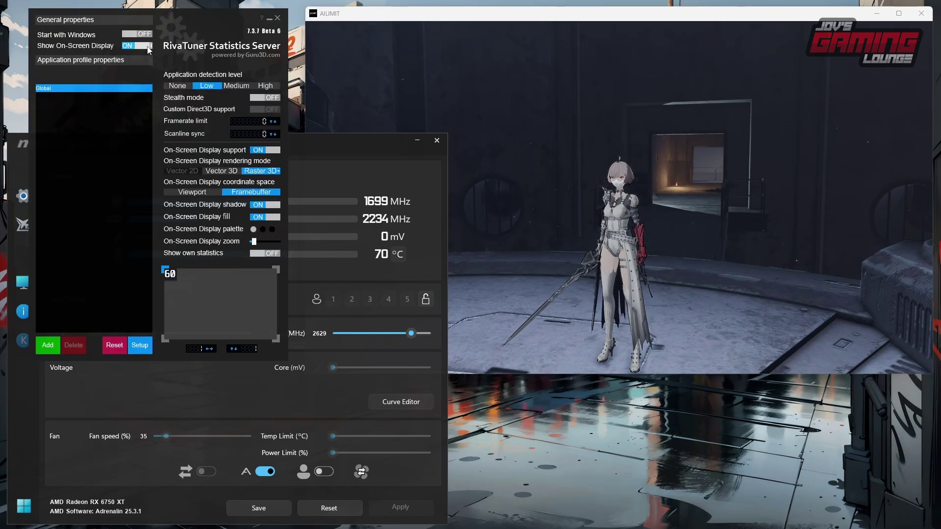
left_click(447, 20)
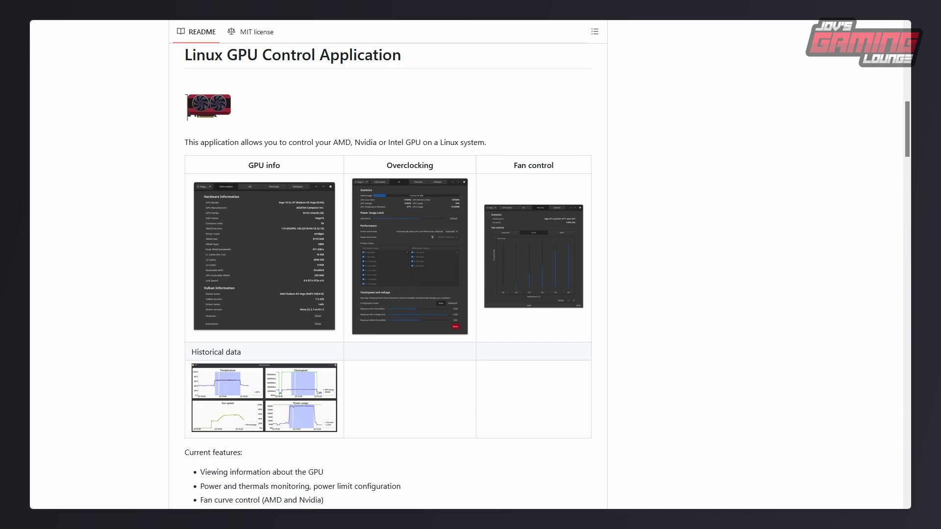
Zoom in on the LACT README and scroll to its Installation section
key("ctrl+plus")
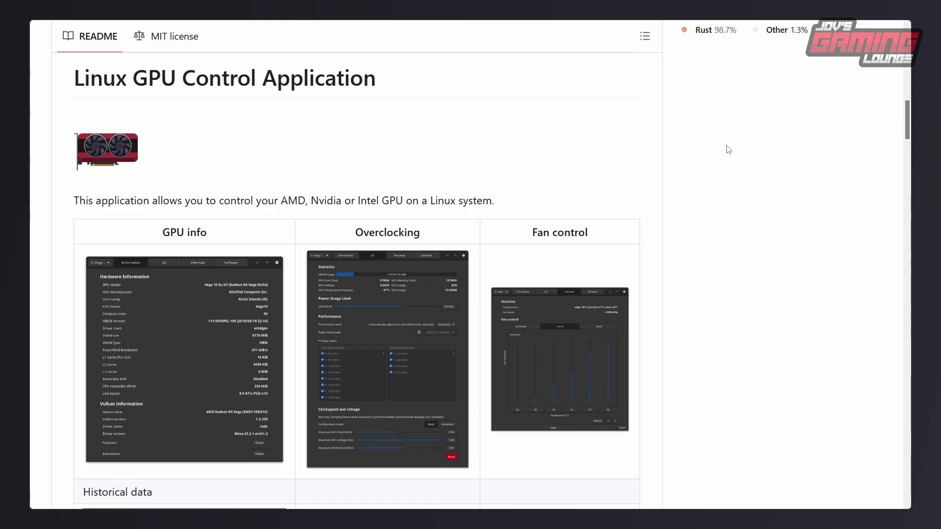
scroll(729, 149, "down", 10)
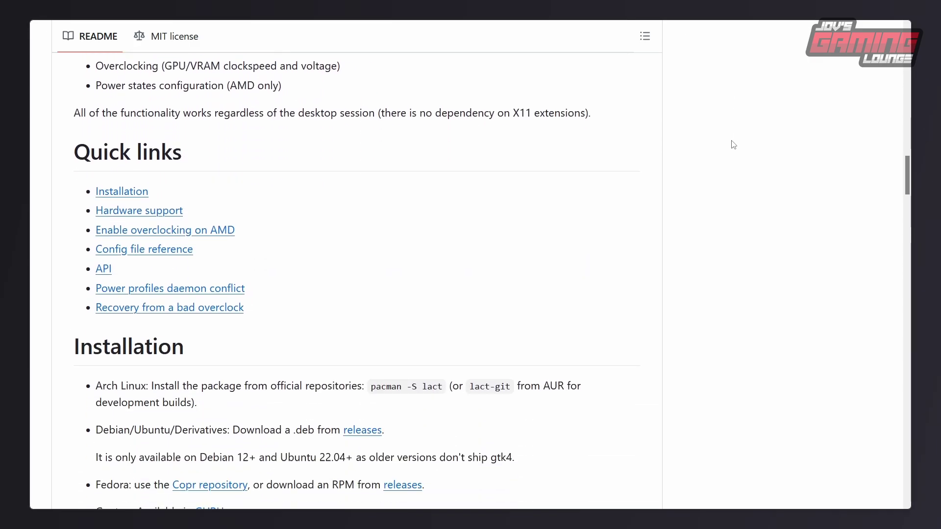
scroll(730, 147, "down", 5)
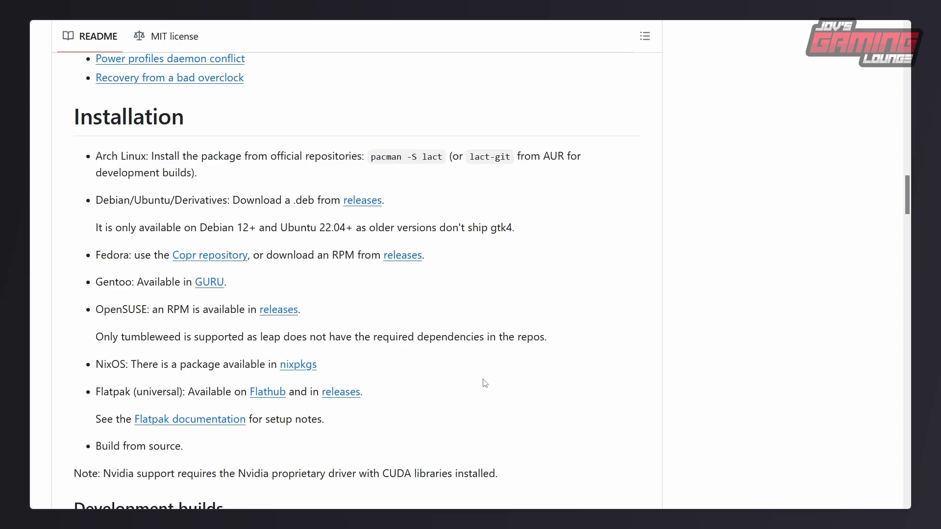
scroll(670, 273, "up", 1)
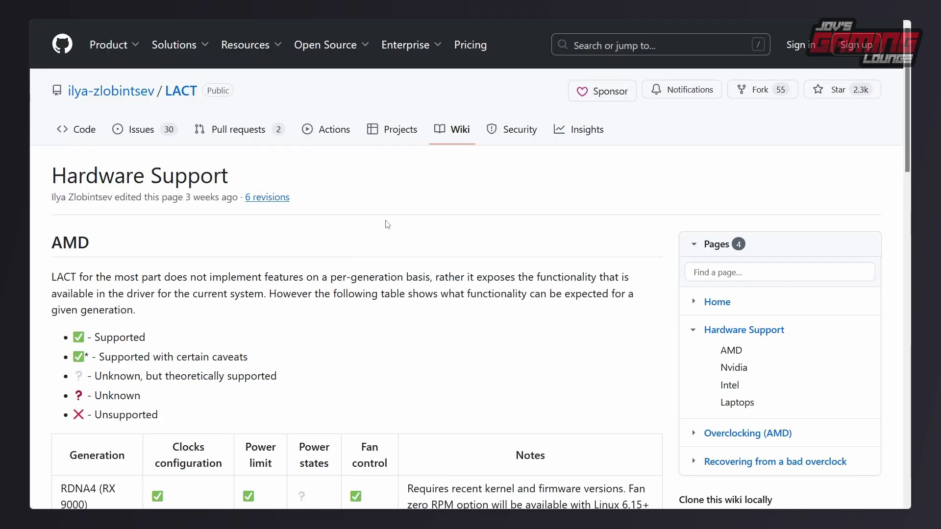
Scroll through the wiki's AMD hardware support table using middle-click autoscroll
scroll(663, 217, "down", 5)
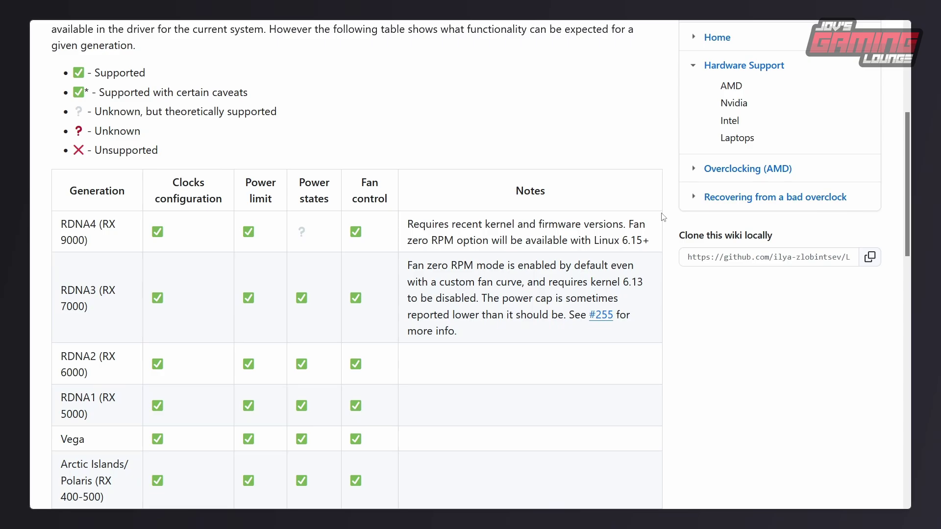
middle_click(675, 221)
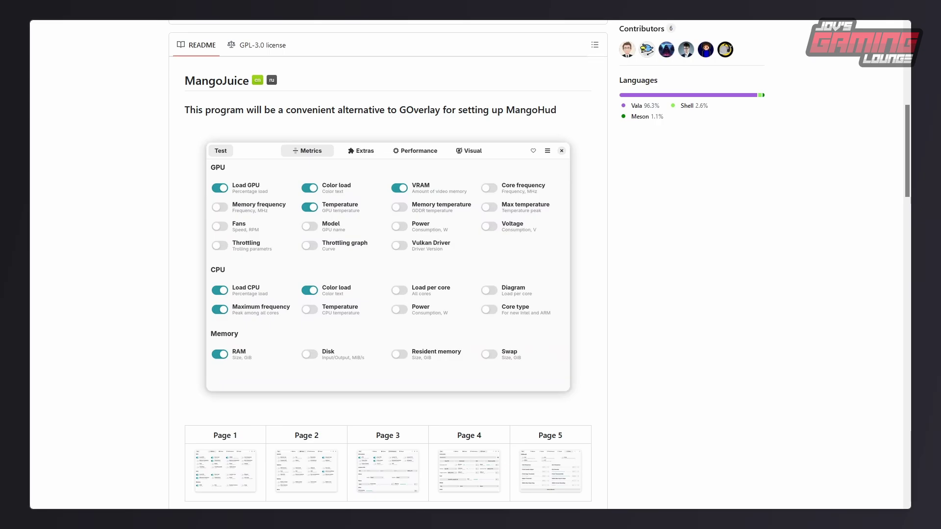
Open the Mangojuice v0.8.4 release page and scroll through its changelog
scroll(132, 155, "down", 1)
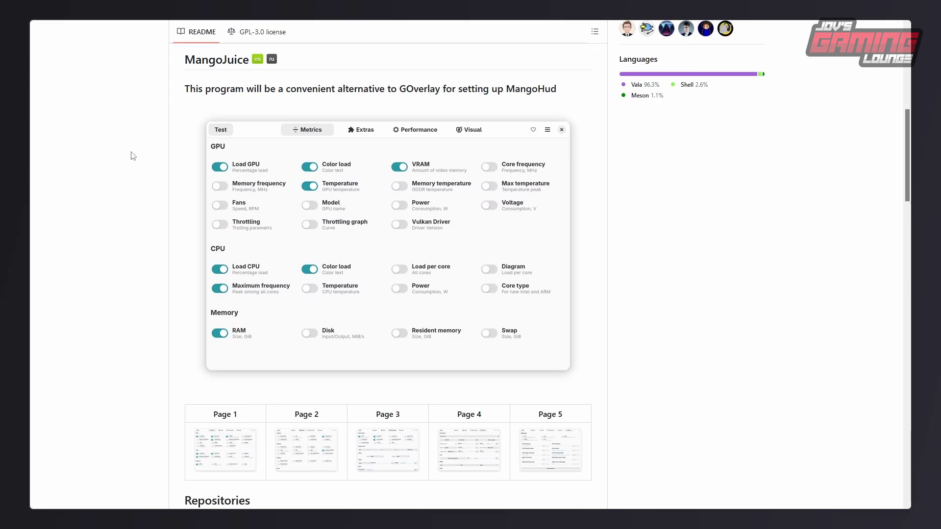
scroll(685, 193, "up", 5)
left_click(645, 165)
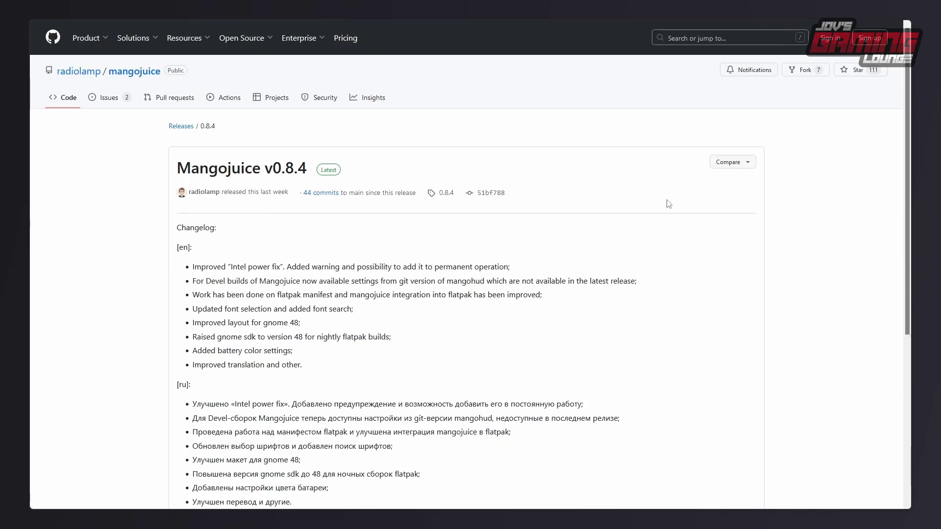
scroll(603, 168, "down", 5)
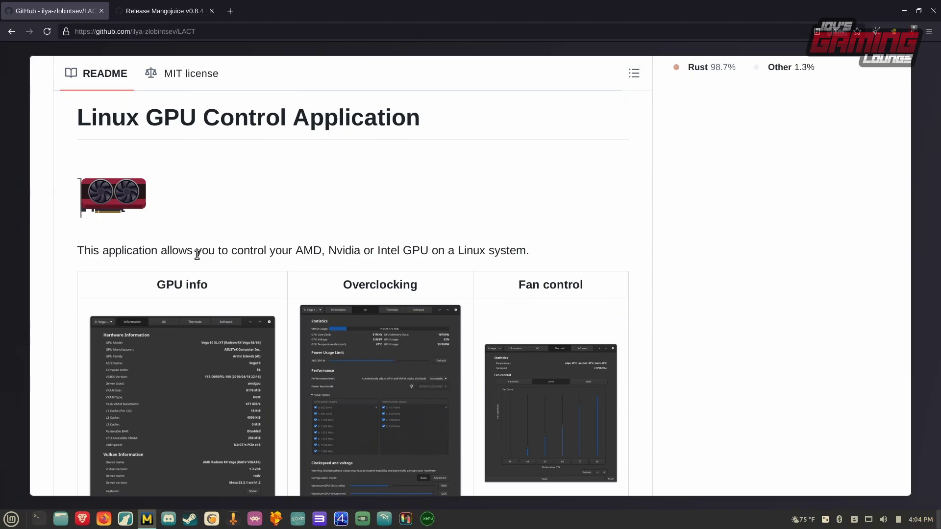
Scroll to Installation and open LACT's Releases page via the Debian 'releases' link
scroll(69, 271, "down", 10)
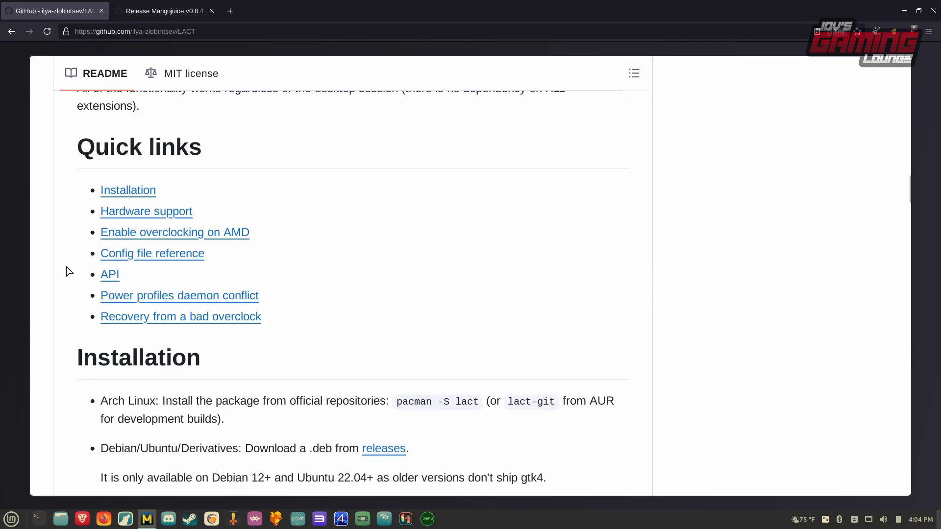
scroll(68, 271, "down", 3)
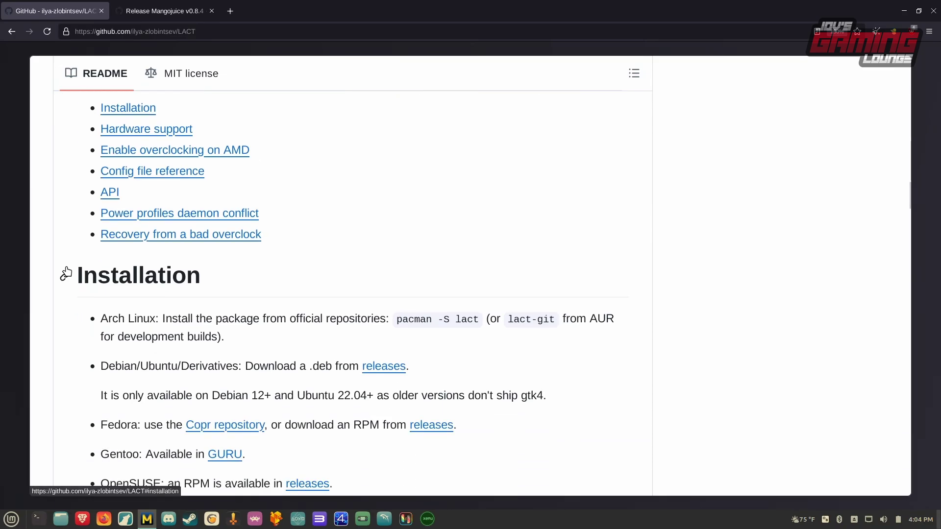
scroll(67, 271, "down", 3)
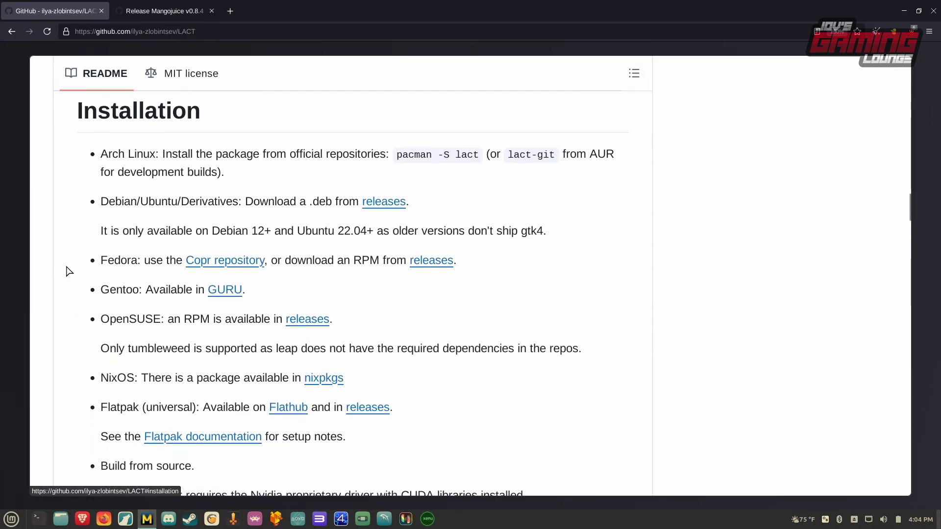
left_click(385, 204)
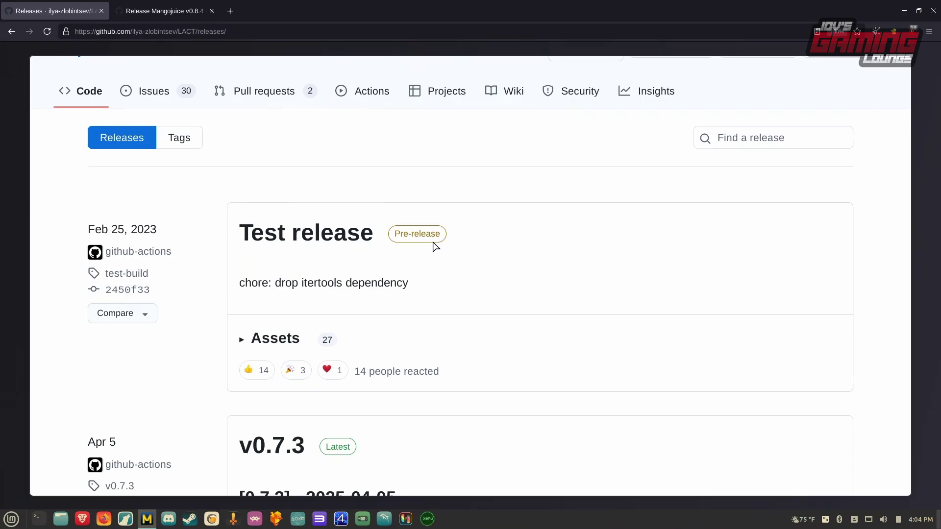
Scroll to the v0.7.3 assets list and bring up the neofetch terminal
scroll(435, 246, "down", 10)
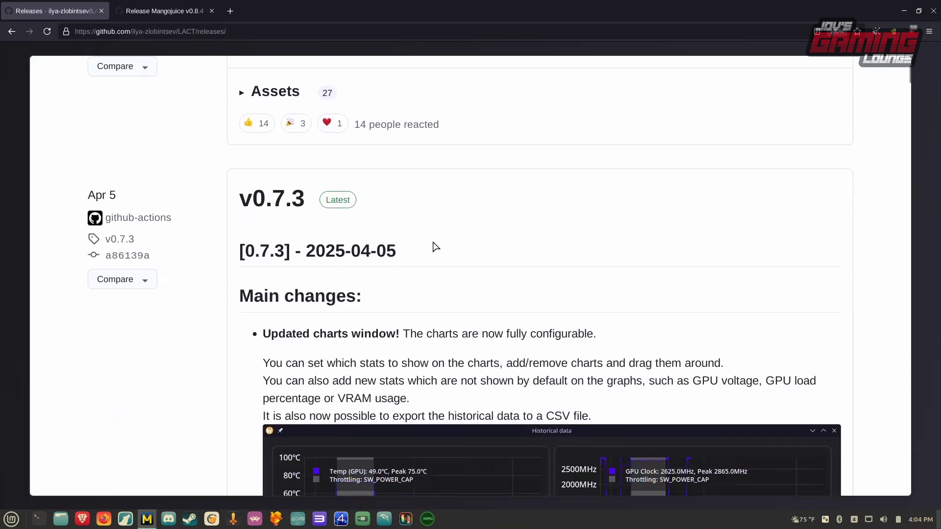
scroll(387, 245, "down", 2)
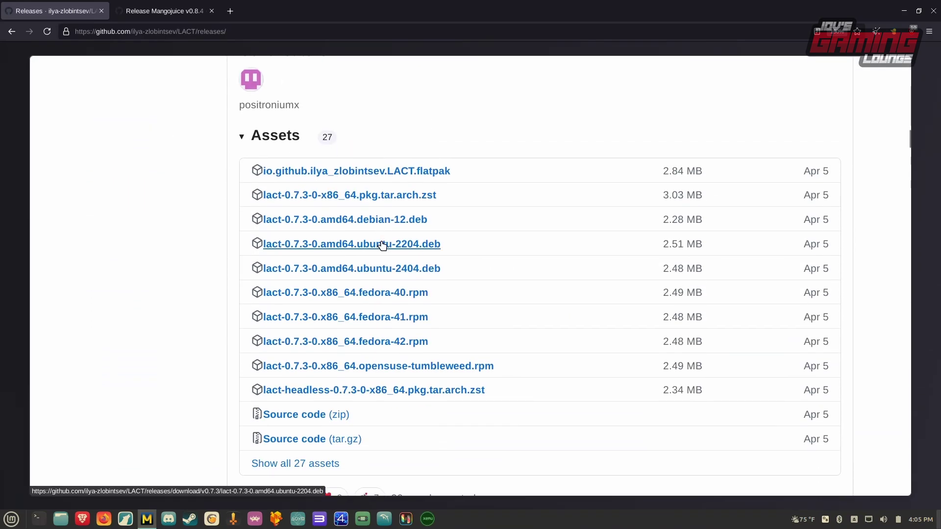
key("alt+Tab")
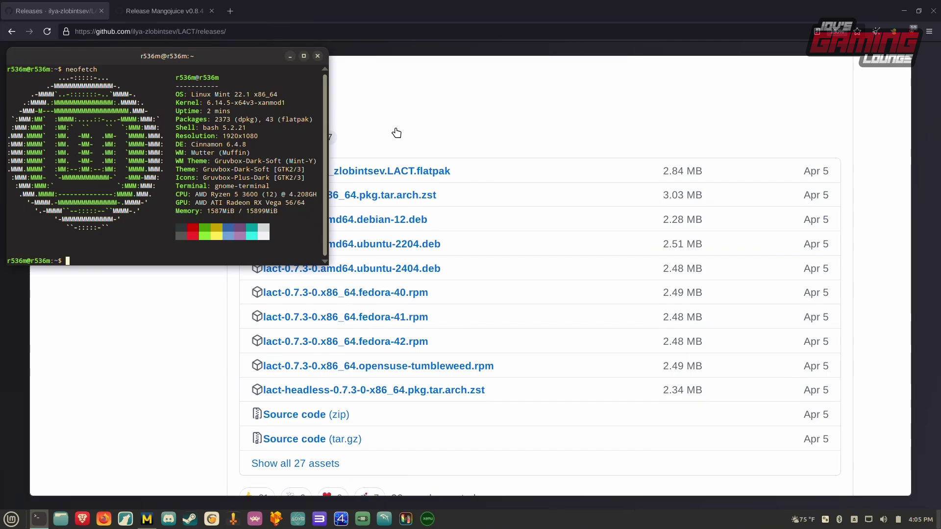
Download lact-0.7.3-0.amd64.ubuntu-2404.deb and install it from Downloads, authorizing with the password
left_click(418, 269)
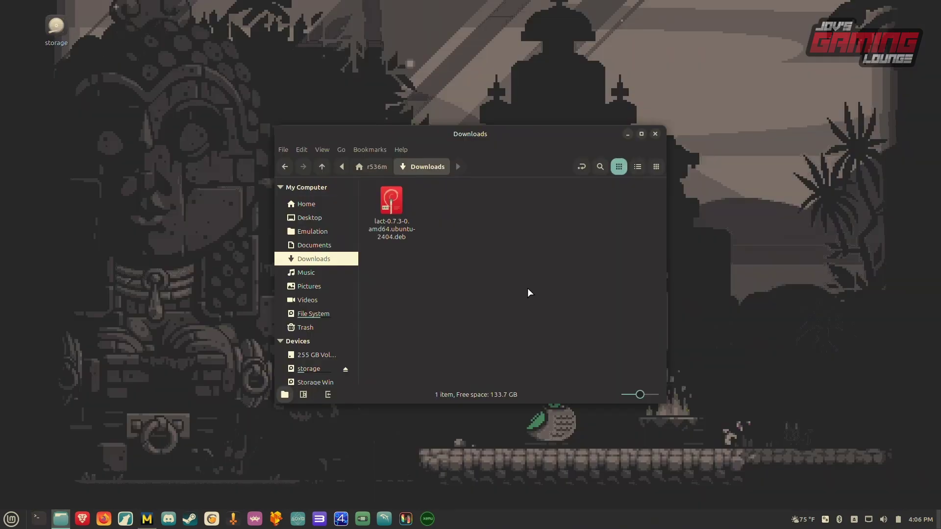
left_click(382, 224)
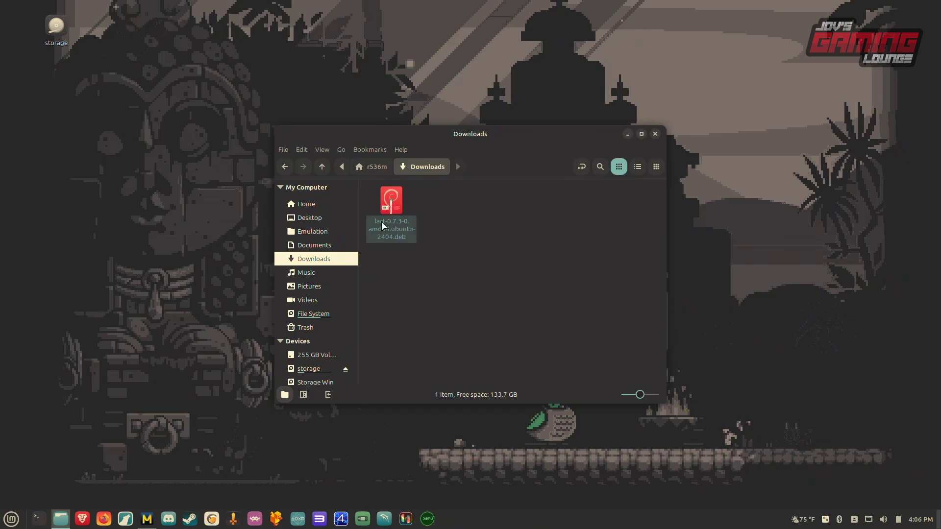
double_click(385, 207)
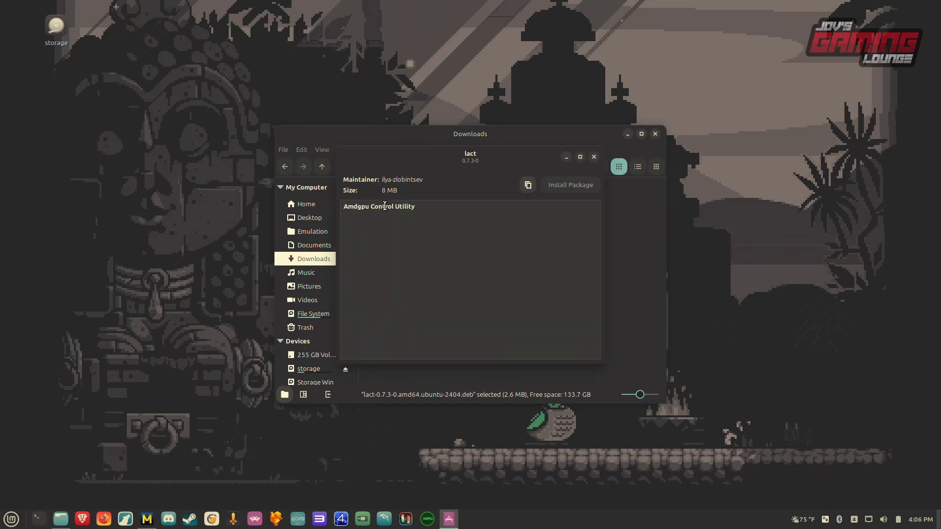
left_click(584, 188)
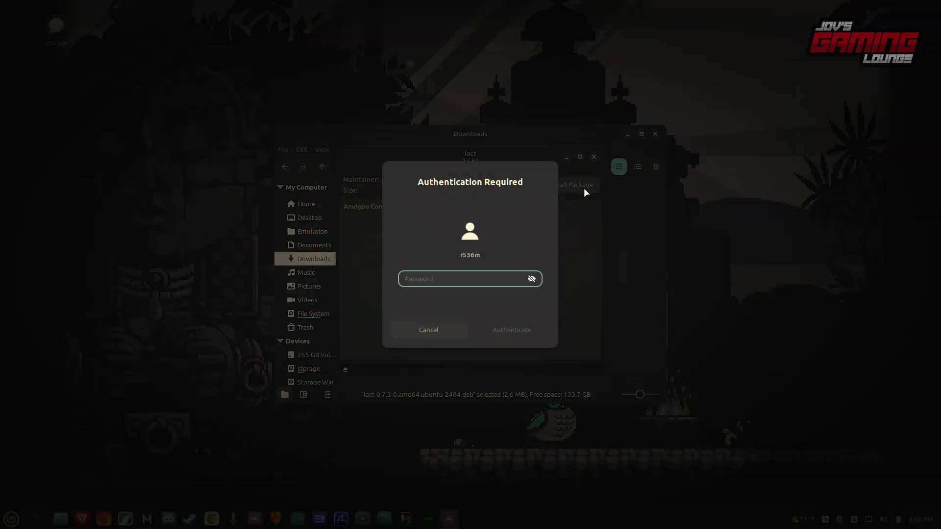
type("****")
key("Return")
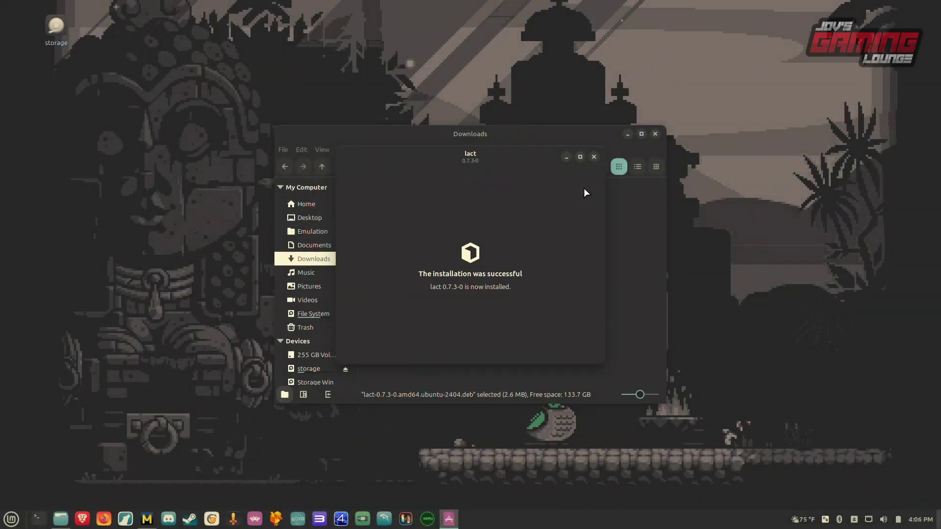
left_click(594, 157)
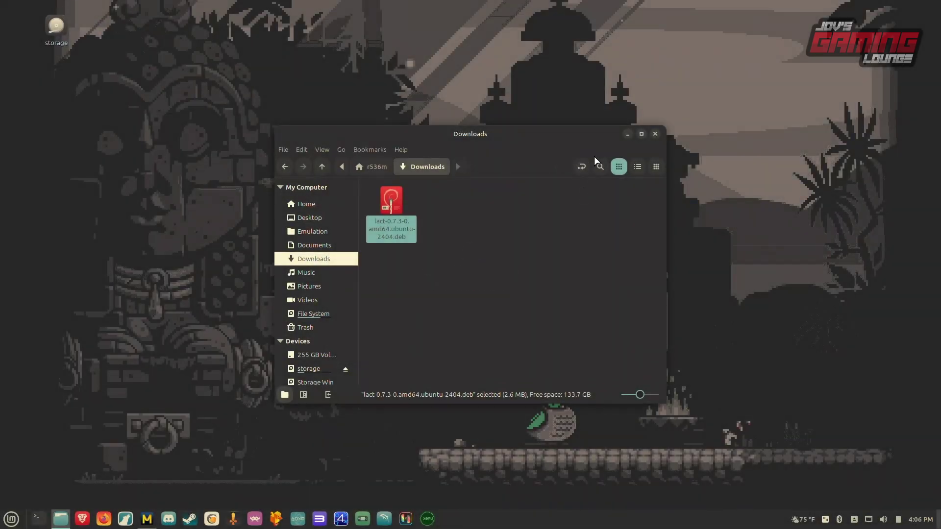
Search 'lact' in the application menu and launch LACT
key("super")
type("lact")
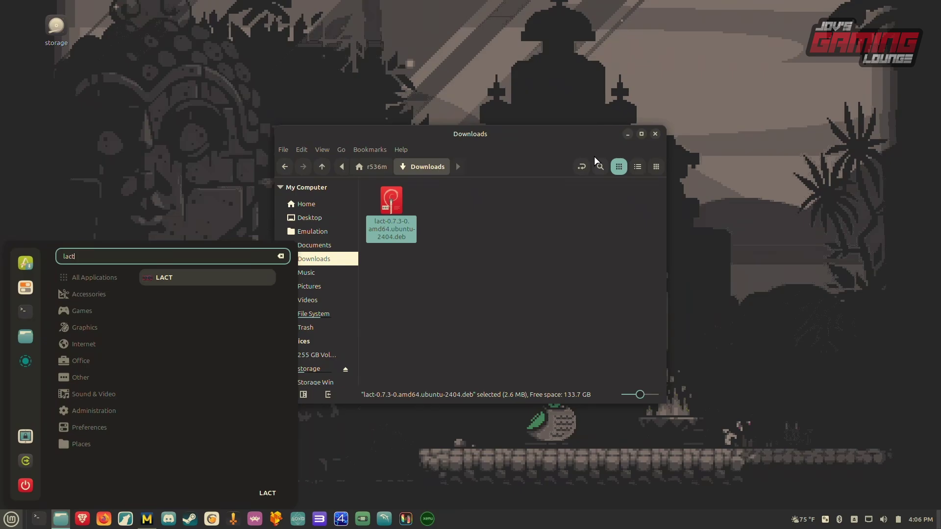
key("Return")
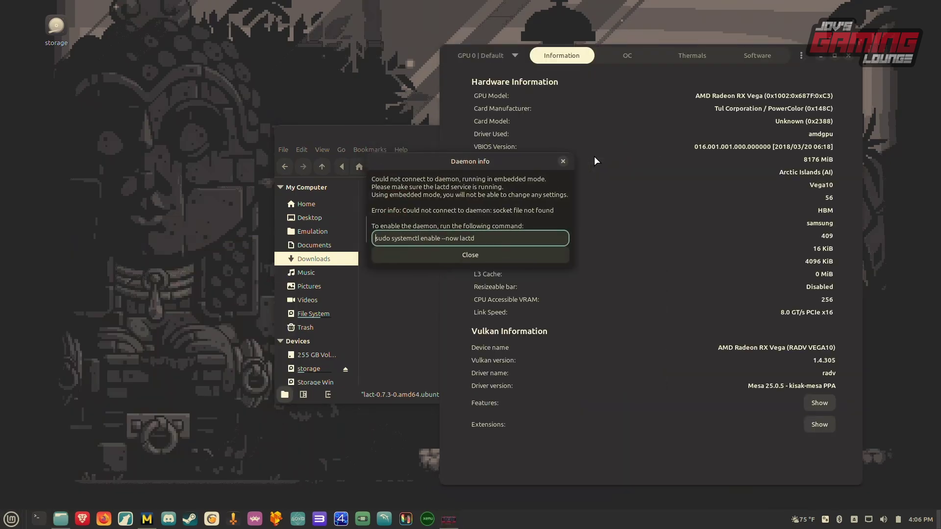
Open a terminal beside LACT and copy the 'sudo systemctl enable --now lactd' command
key("ctrl+alt+t")
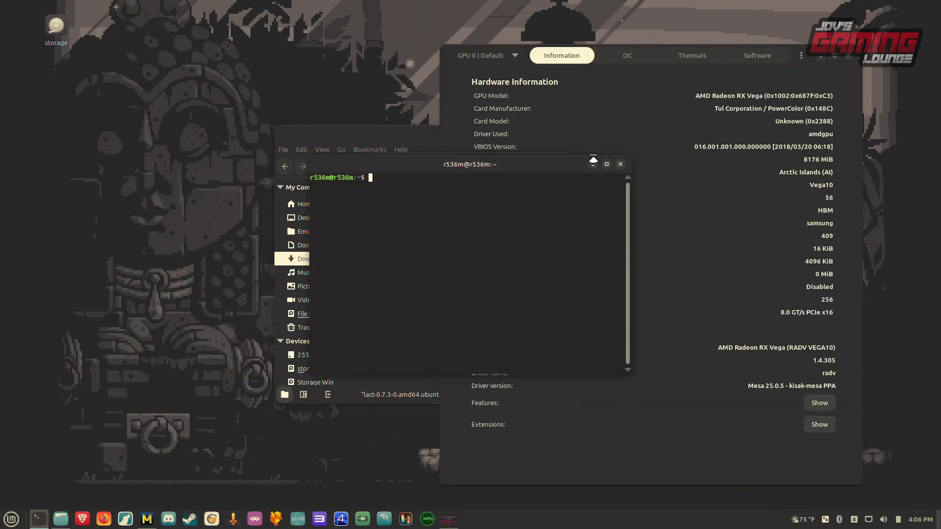
left_click_drag(457, 160, 170, 62)
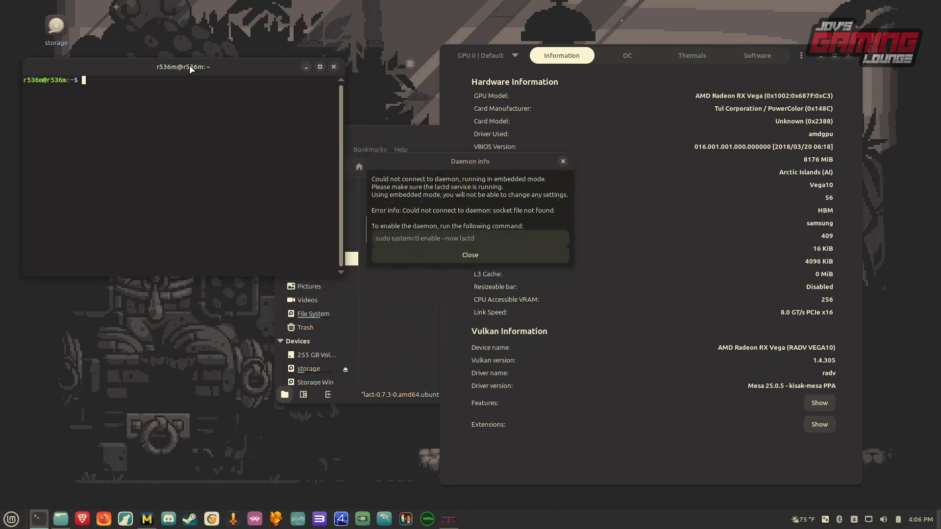
triple_click(421, 238)
right_click(413, 237)
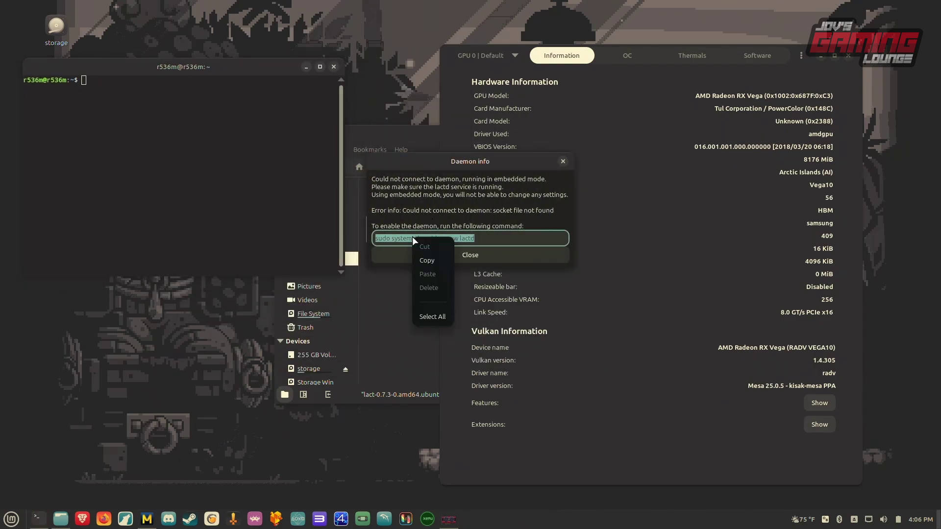
left_click(428, 260)
Paste and run the command with the account password, then close the daemon notice
right_click(141, 148)
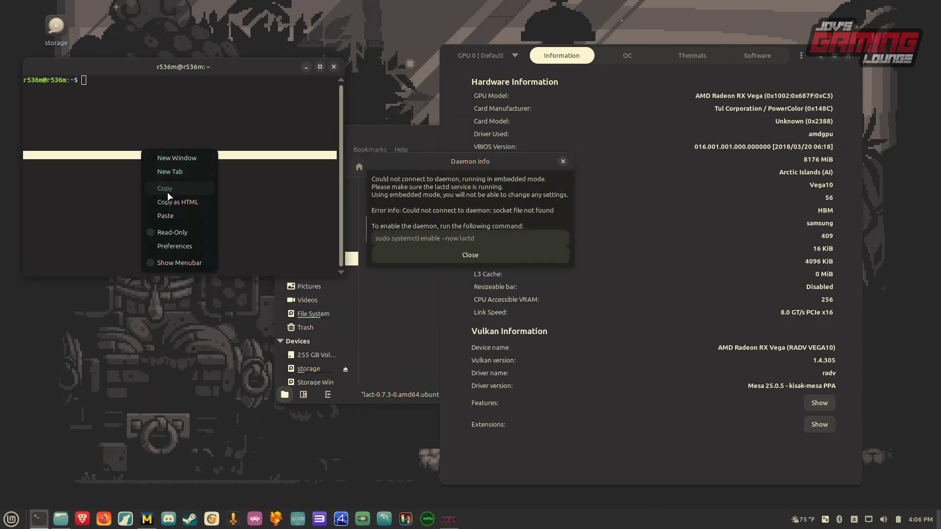
left_click(170, 216)
key("Return")
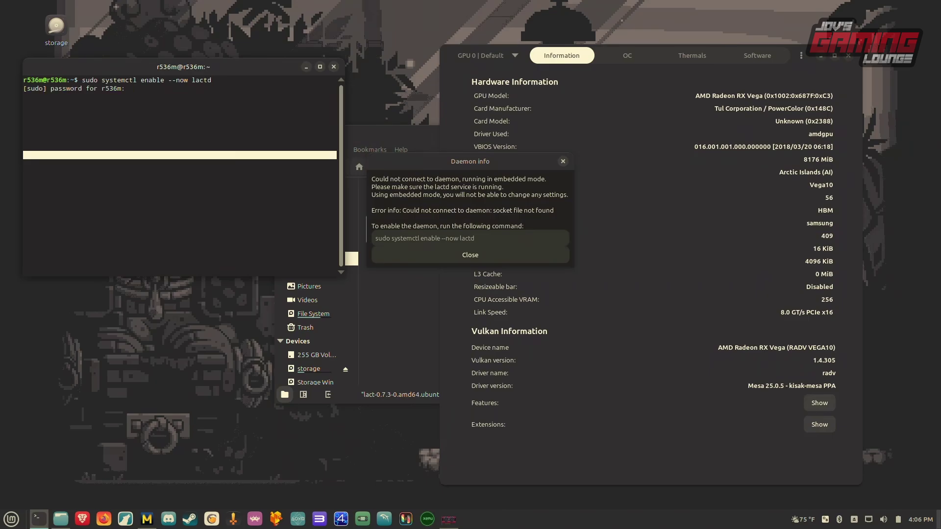
key("Return")
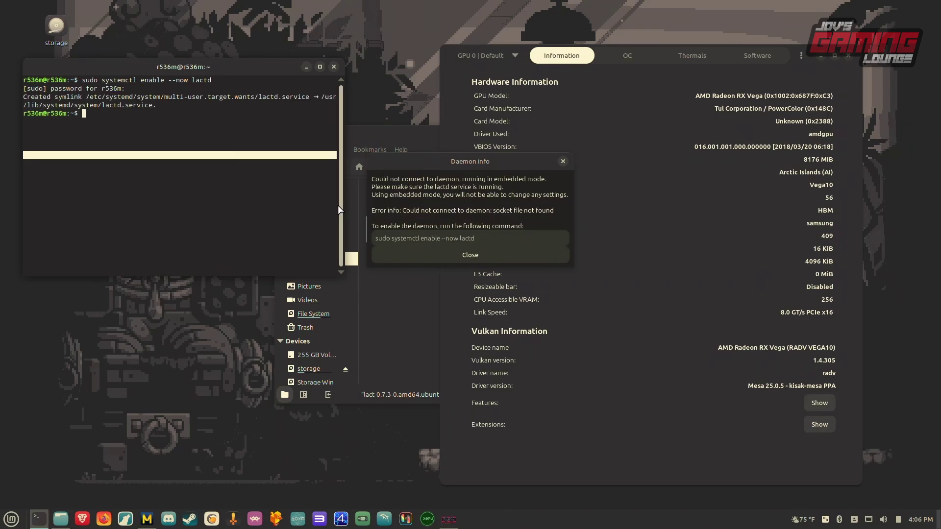
left_click(433, 254)
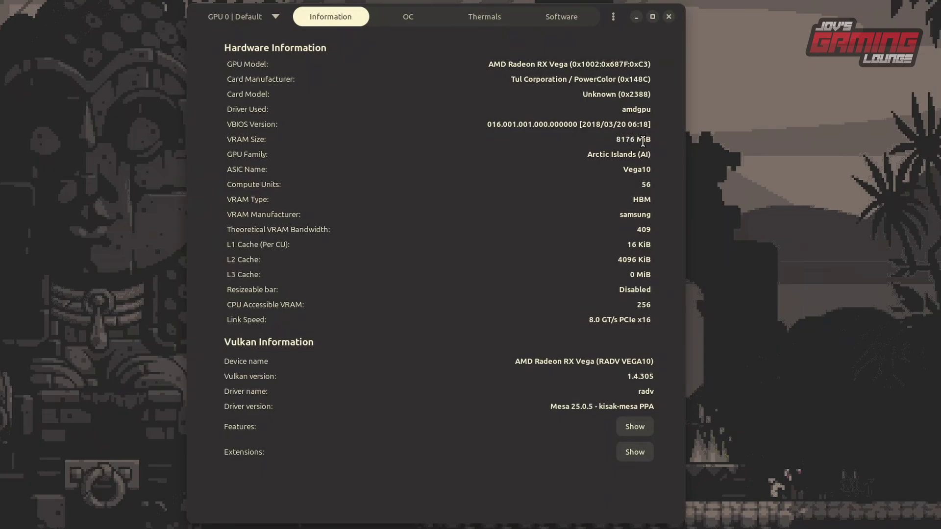
double_click(637, 109)
triple_click(608, 406)
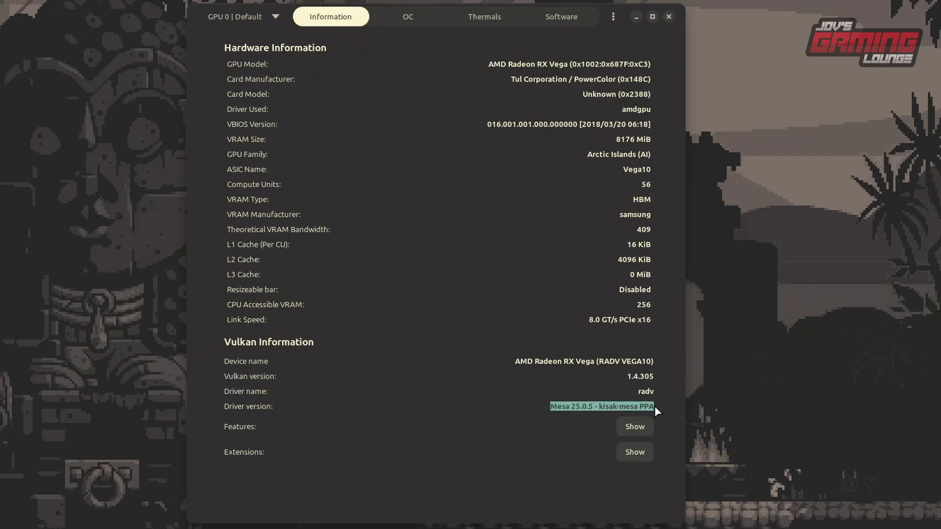
left_click(640, 407)
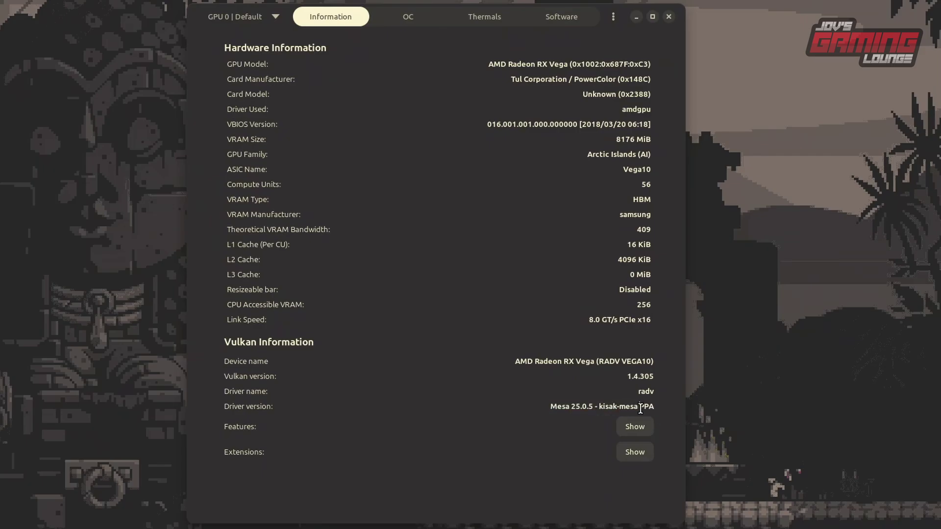
View the OC page's 185 W power limit and open the Historical data charts
left_click(402, 22)
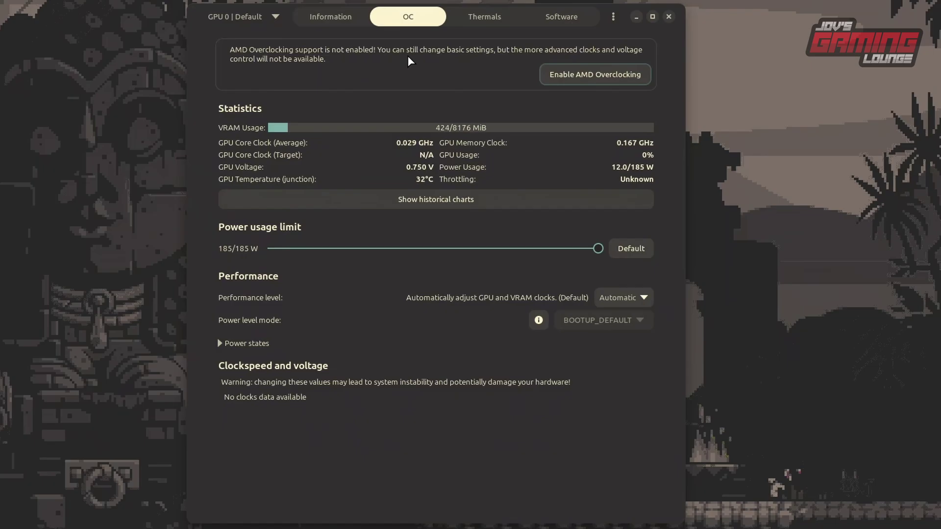
left_click(571, 75)
left_click(387, 207)
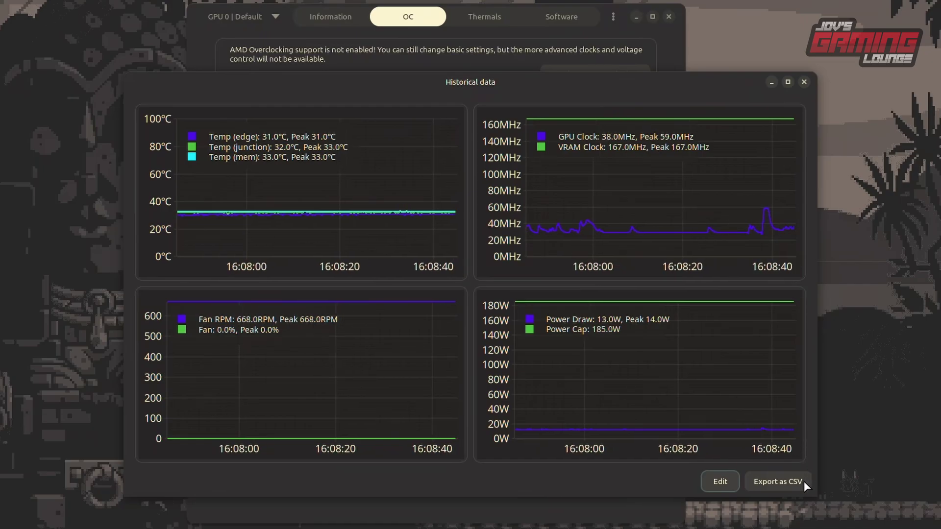
left_click(803, 82)
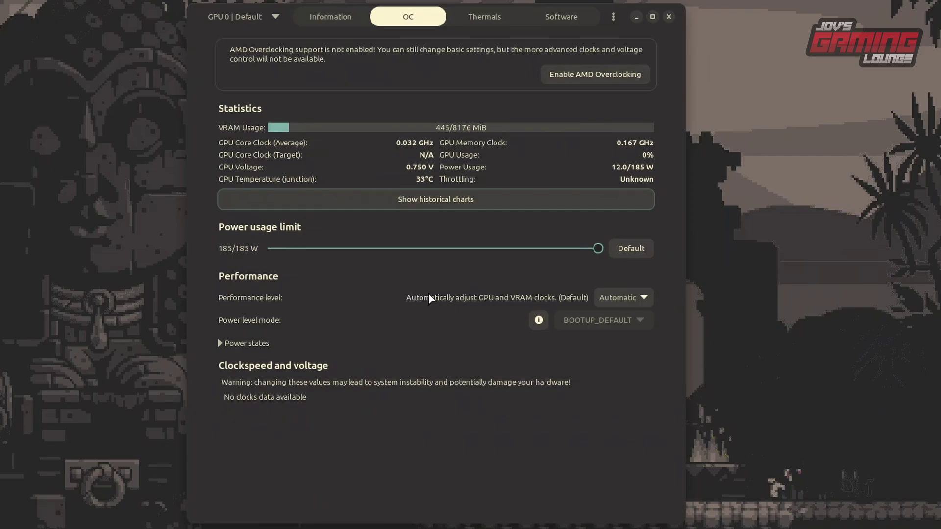
left_click(644, 297)
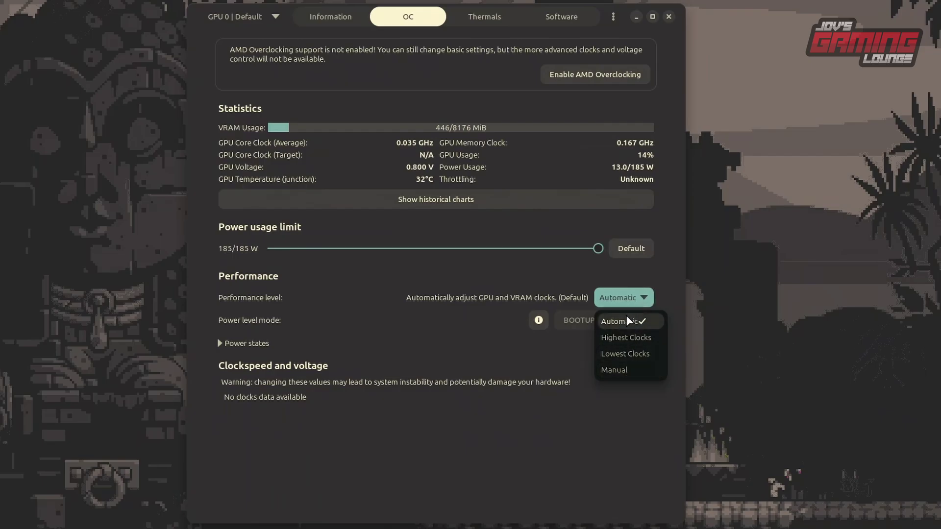
Leave the performance level unchanged and expand the Power states section
left_click(378, 354)
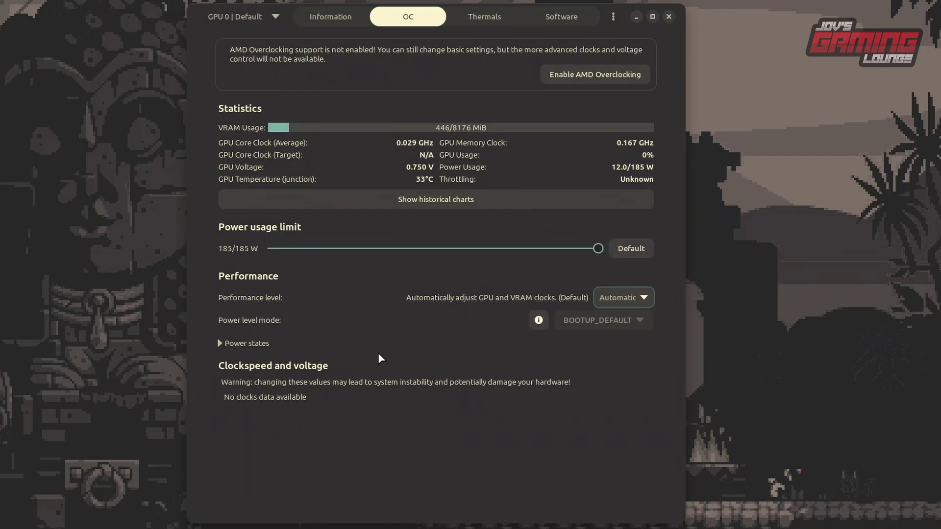
left_click(221, 343)
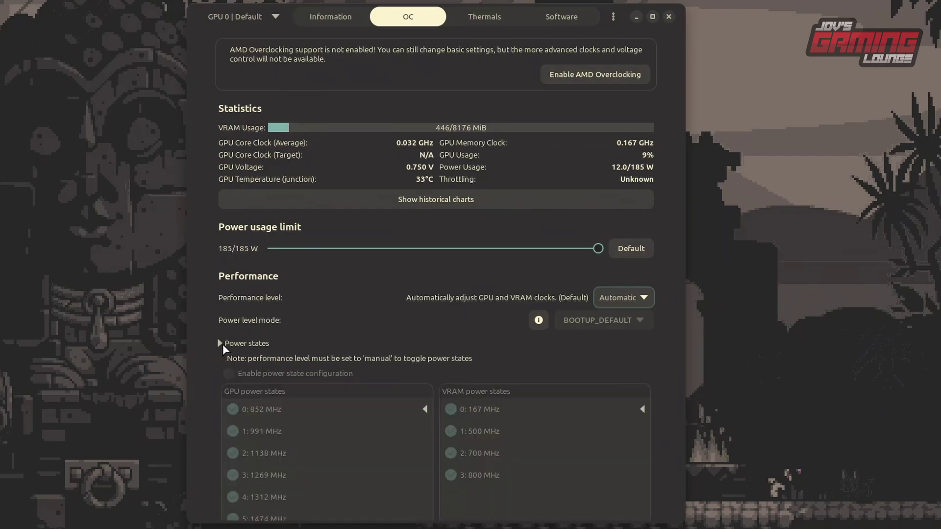
scroll(449, 342, "down", 3)
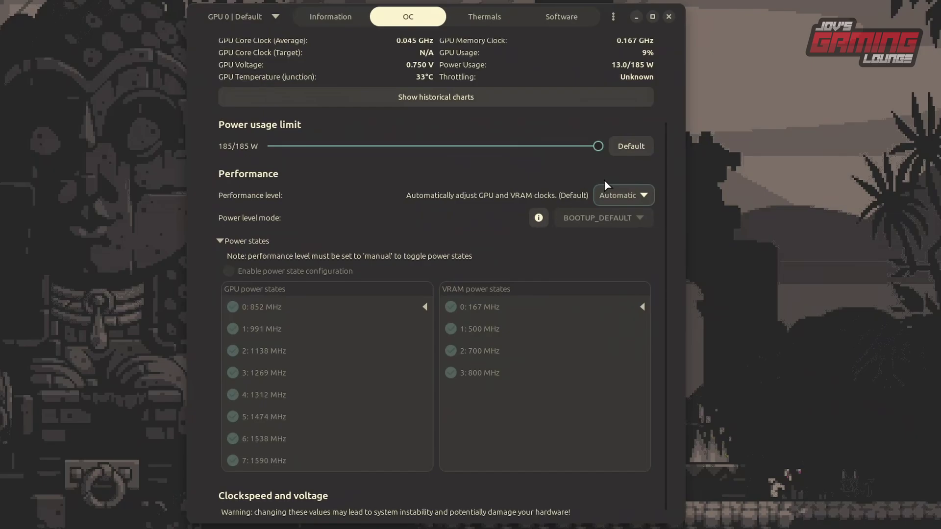
Set the performance level to Manual and enable power state configuration
left_click(639, 194)
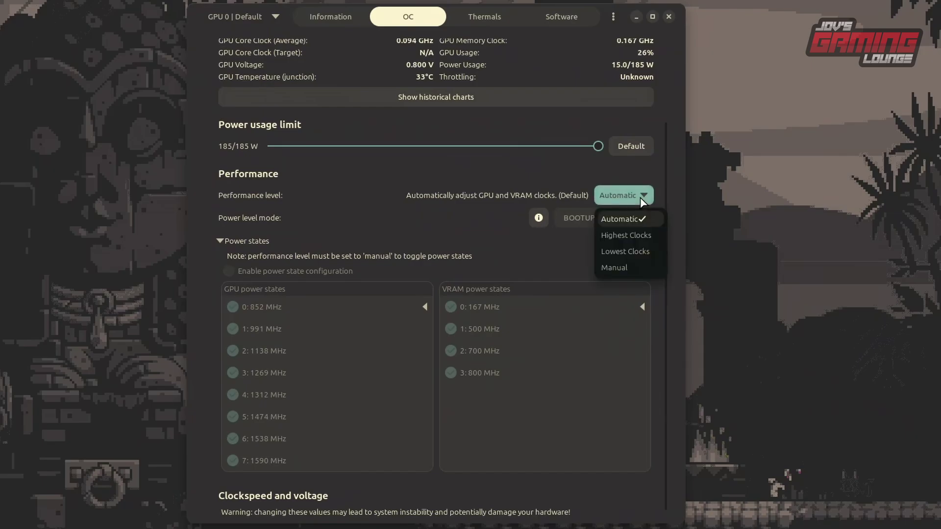
left_click(615, 268)
left_click(228, 271)
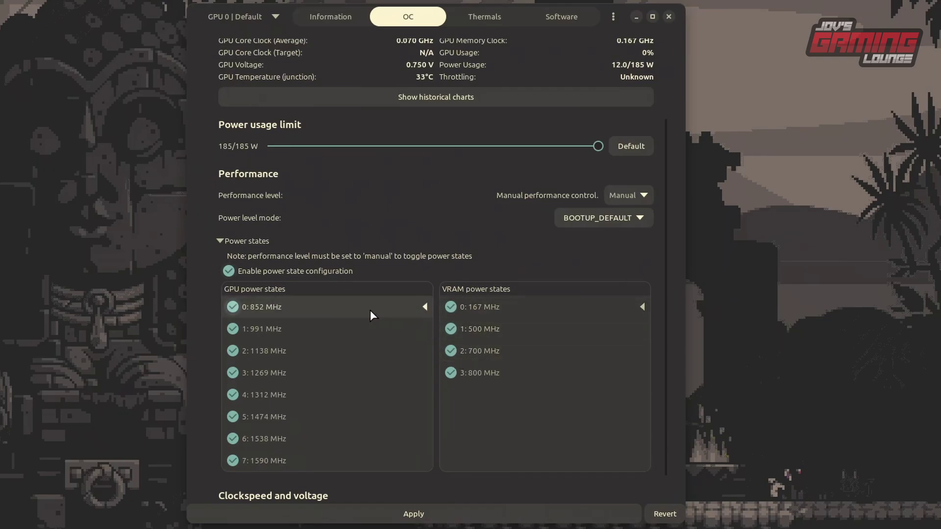
scroll(369, 310, "down", 1)
Disable power state configuration, restore Automatic performance level, and view the Thermals page
left_click(228, 240)
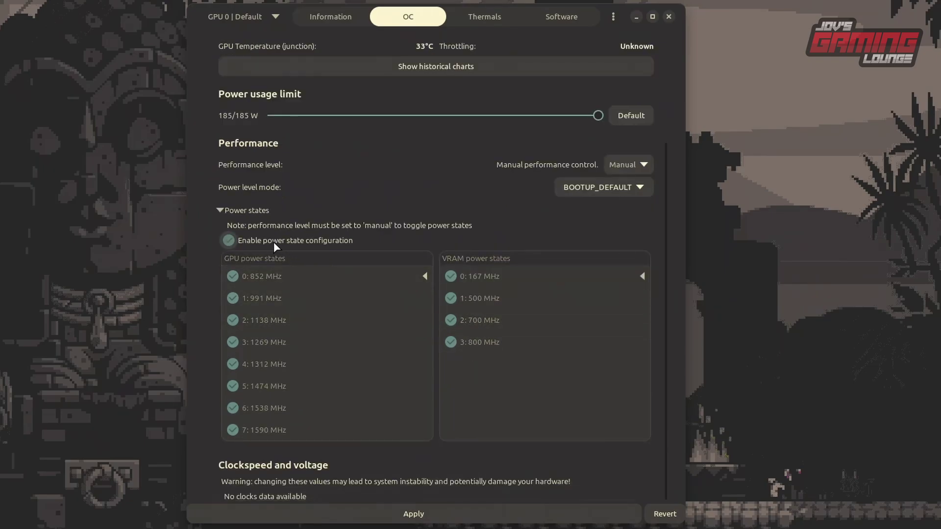
left_click(641, 166)
left_click(627, 188)
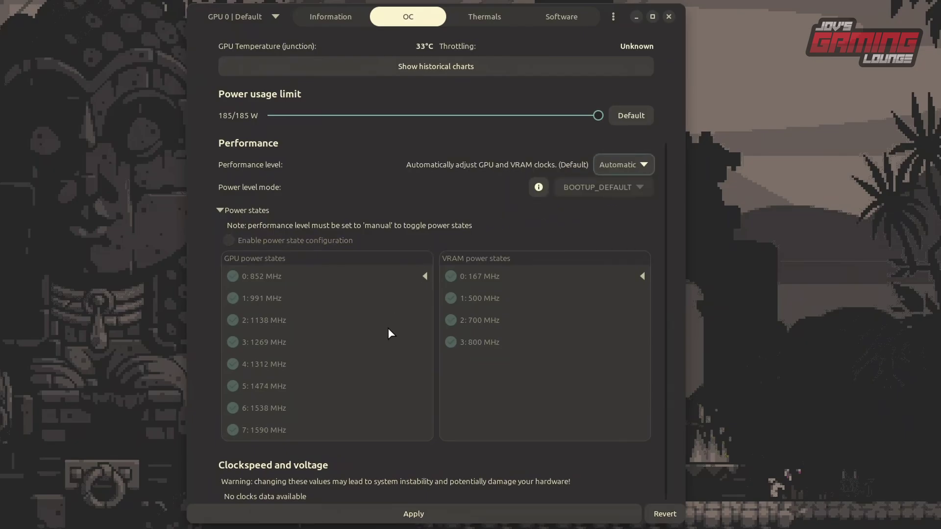
left_click(416, 512)
left_click(485, 18)
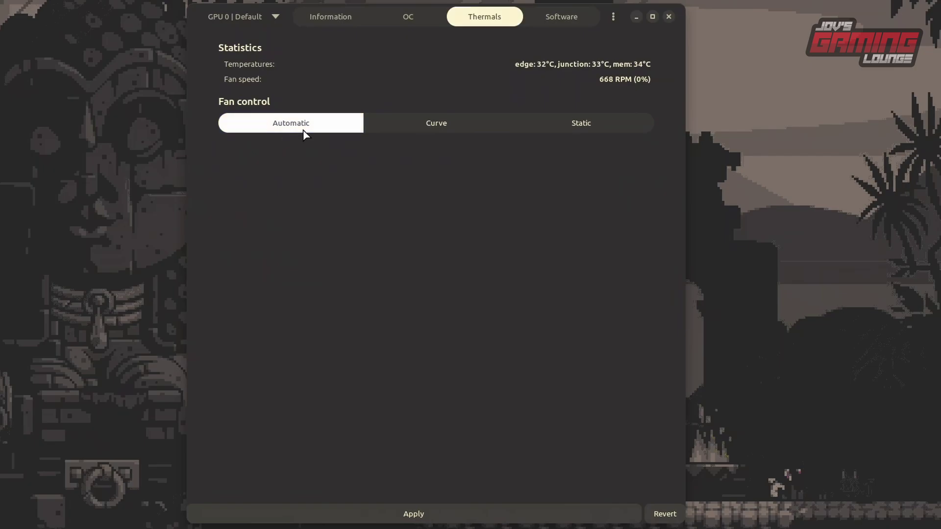
Try Curve and Static fan control modes, then view versions on the Software page
left_click(419, 128)
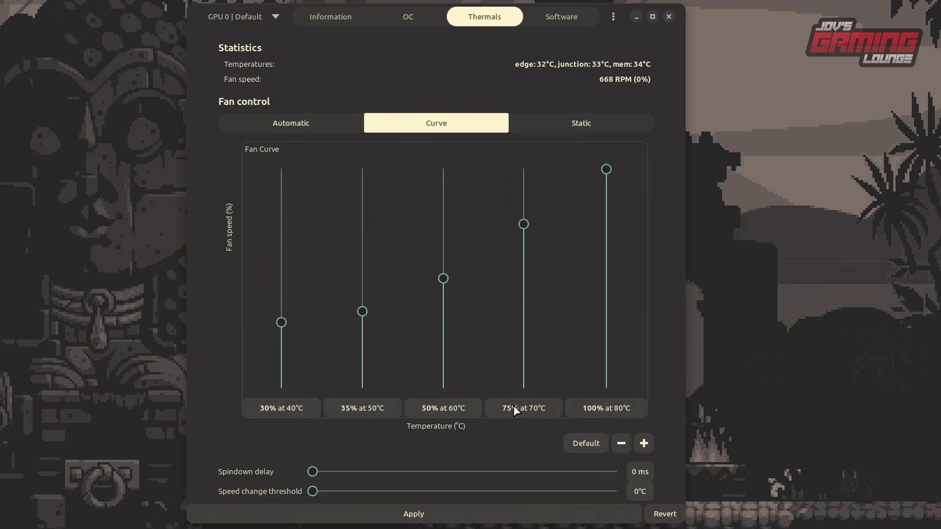
left_click(580, 125)
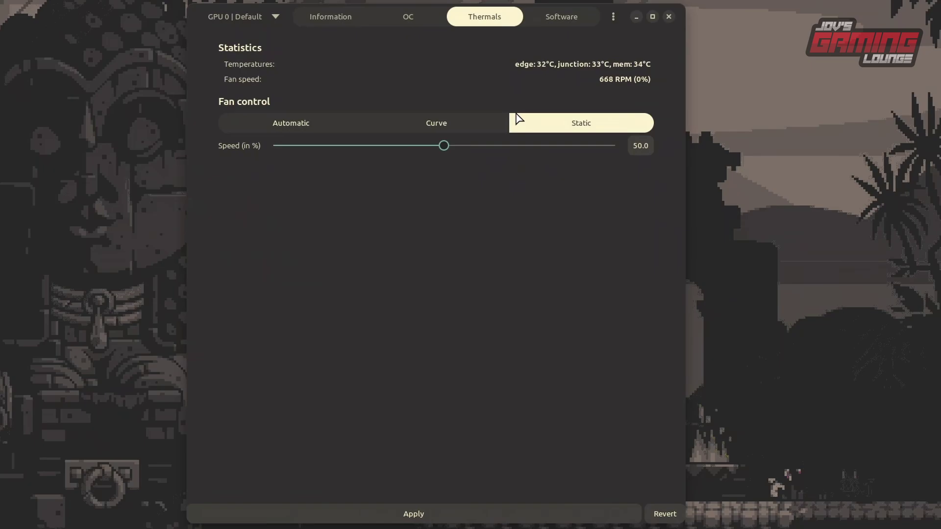
left_click(562, 16)
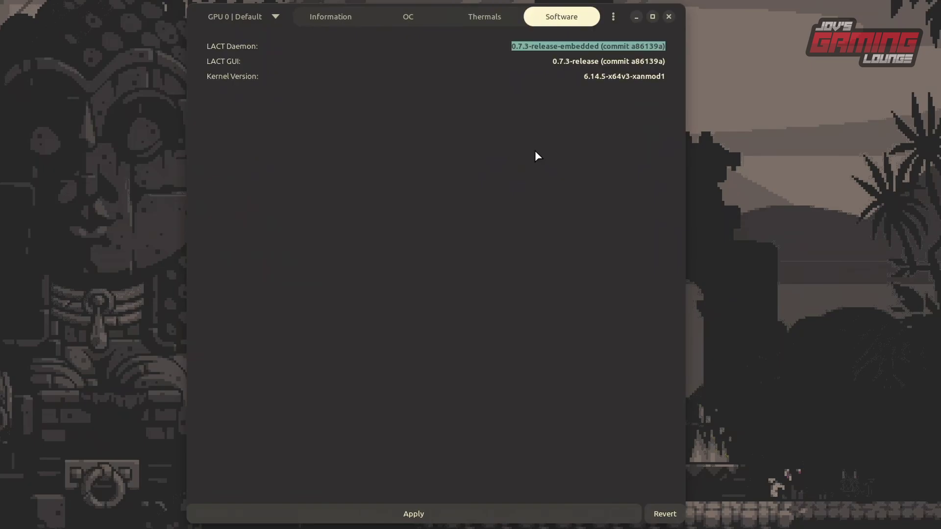
left_click(595, 57)
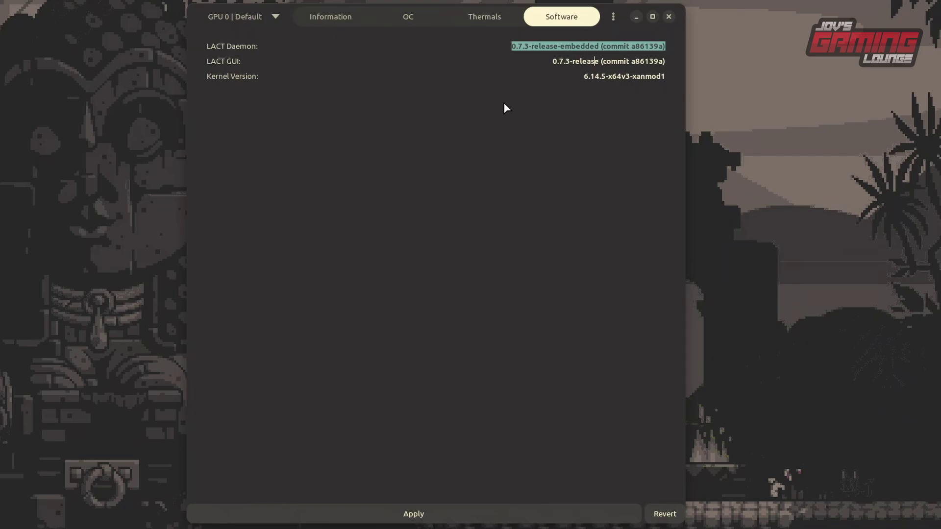